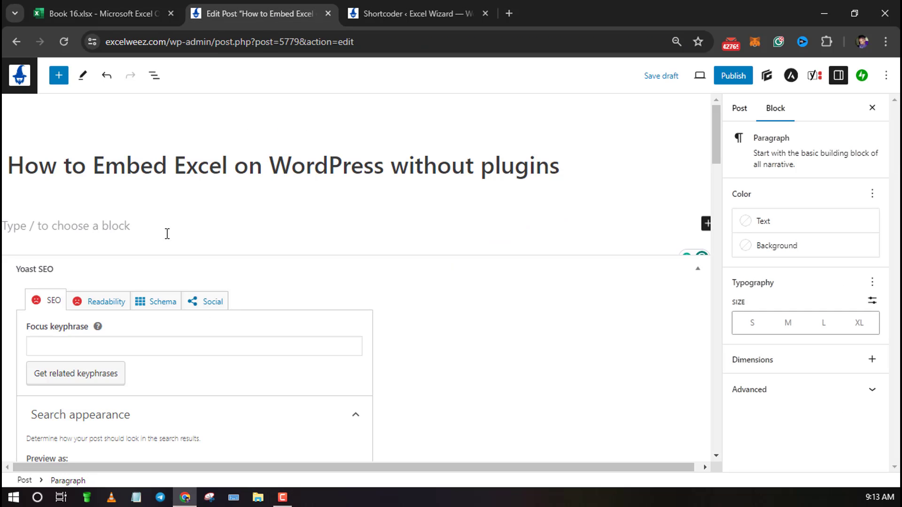
Step: In Book 16, select from A1 through column L, covering the rainfall table and Pareto chart
click(165, 233)
click(128, 9)
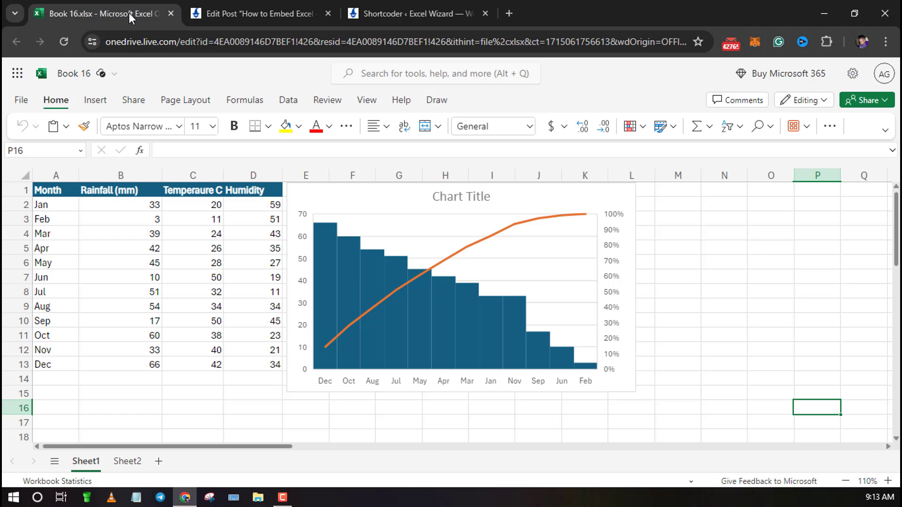
click(689, 276)
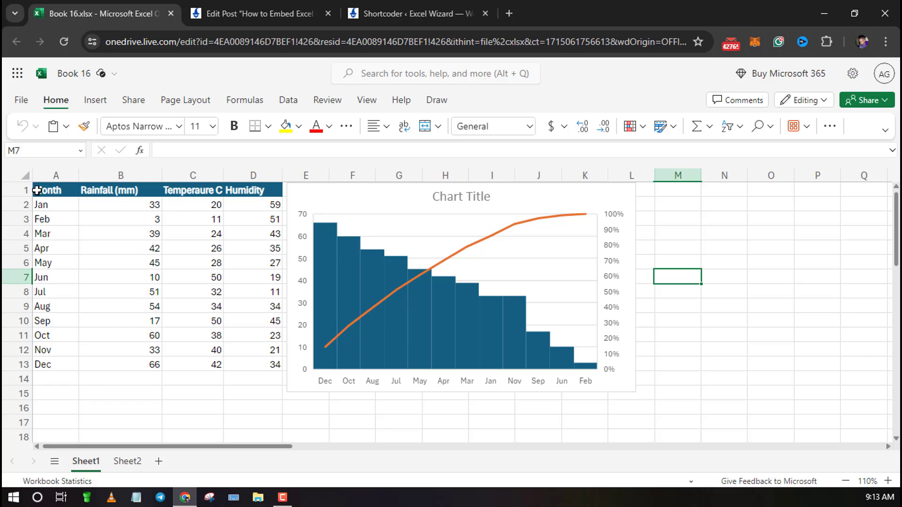
click(38, 190)
drag(38, 189, 441, 315)
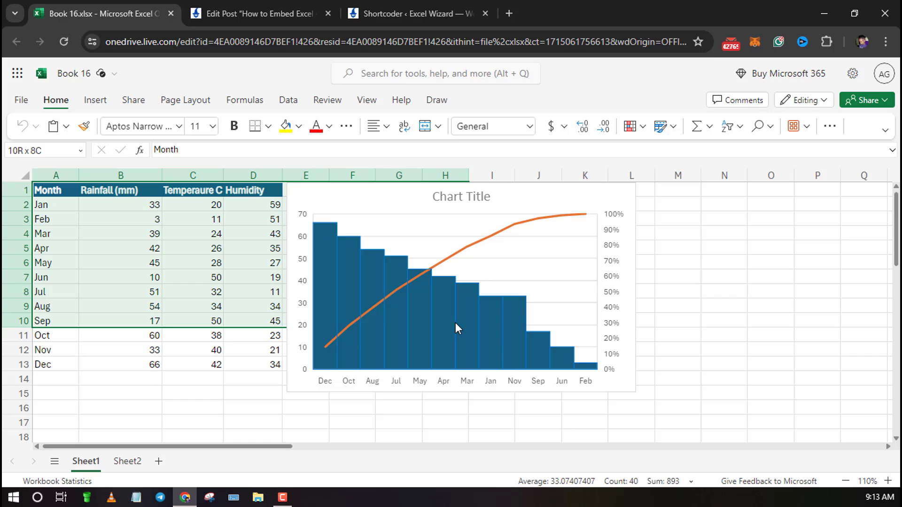
drag(456, 323, 536, 378)
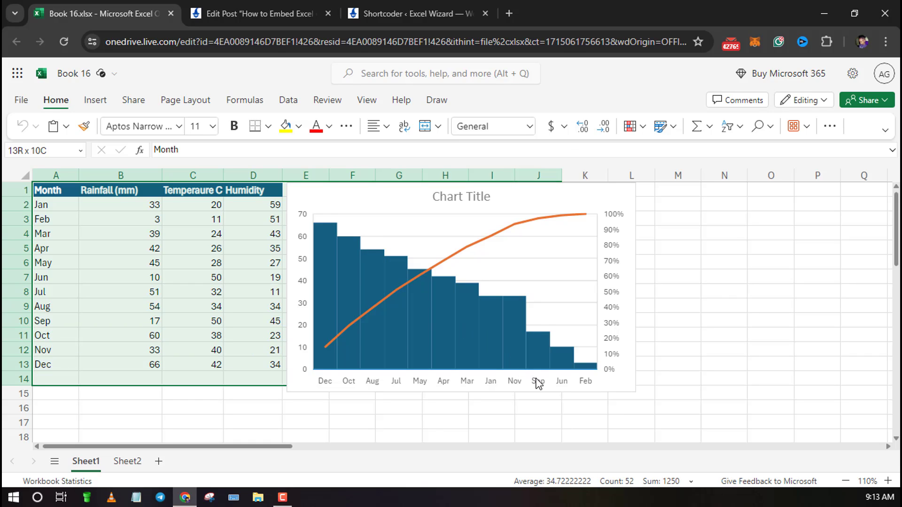
drag(539, 384, 618, 380)
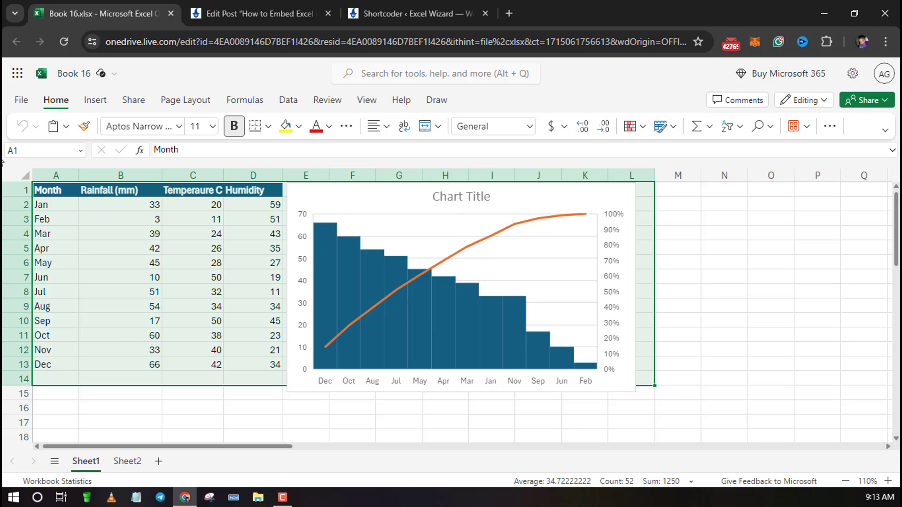
Step: Open the workbook's Embed settings and allow sorting, filtering and typing into cells
click(24, 100)
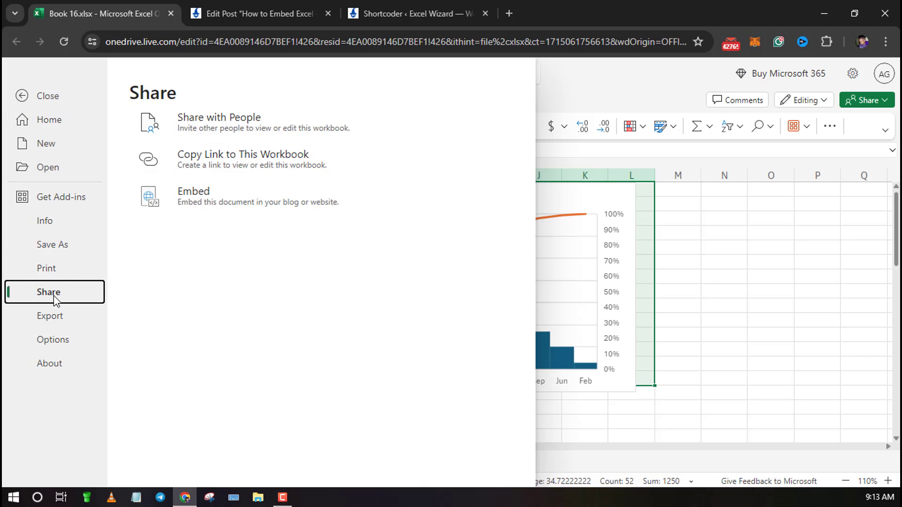
click(208, 193)
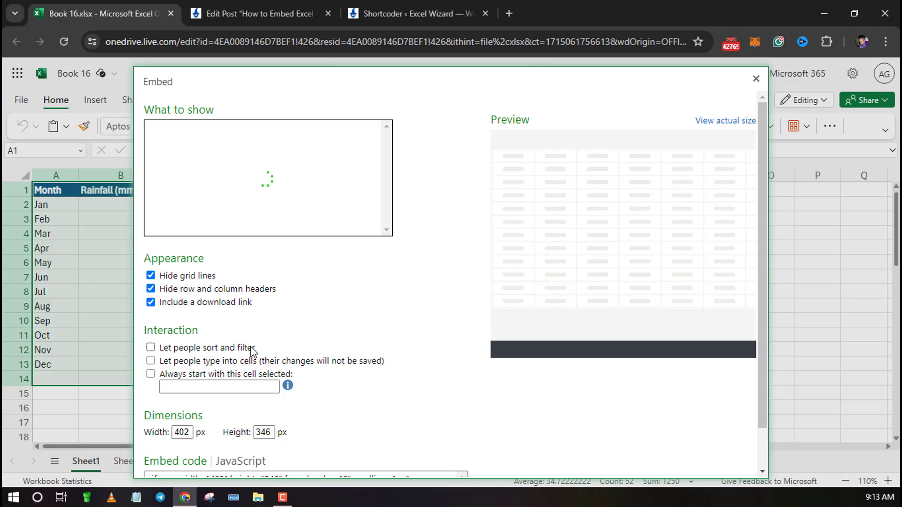
click(146, 349)
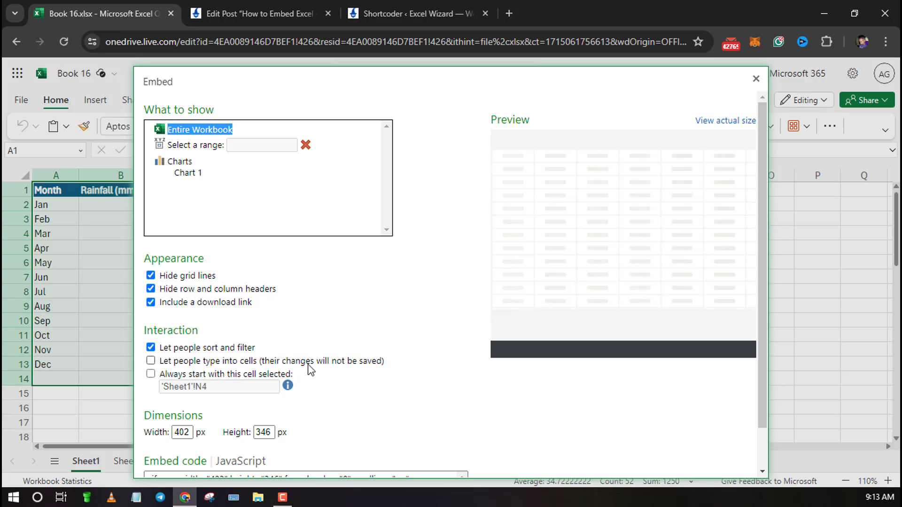
click(150, 361)
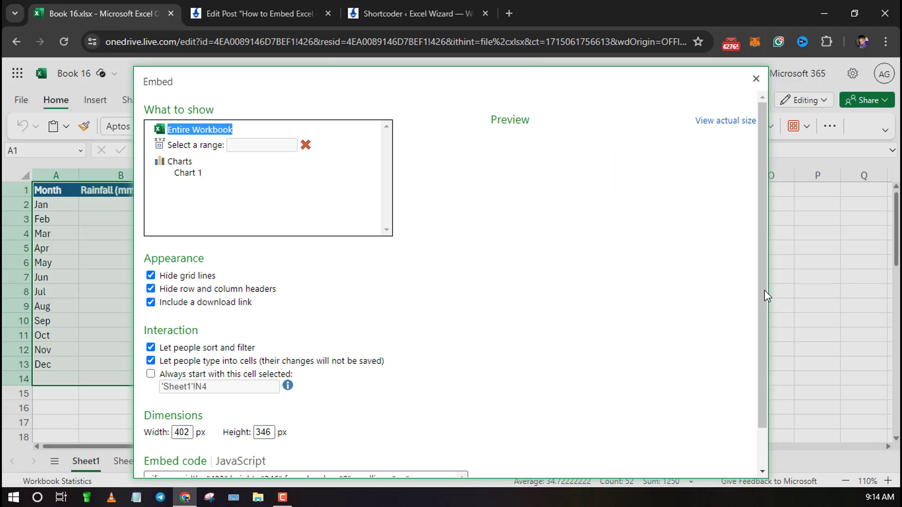
scroll(763, 308, down, 1)
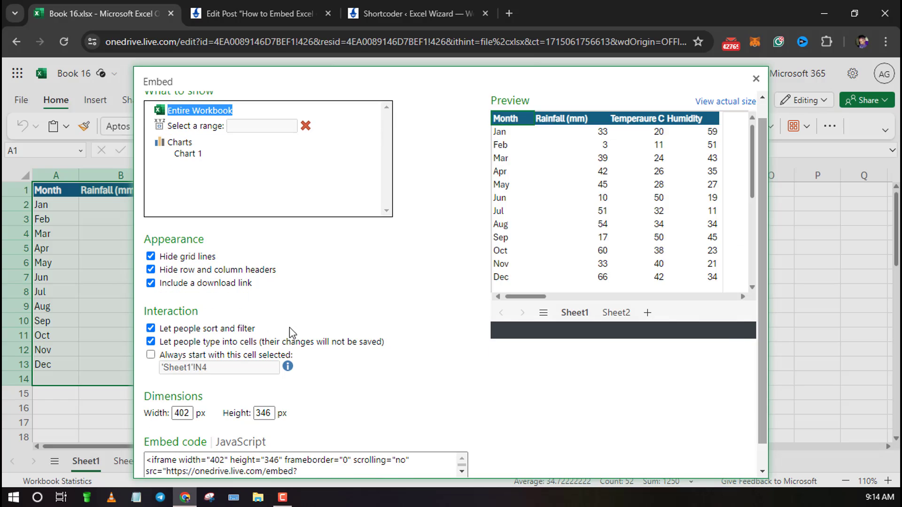
Step: Change the embed width to 700 and copy the embed code
click(190, 413)
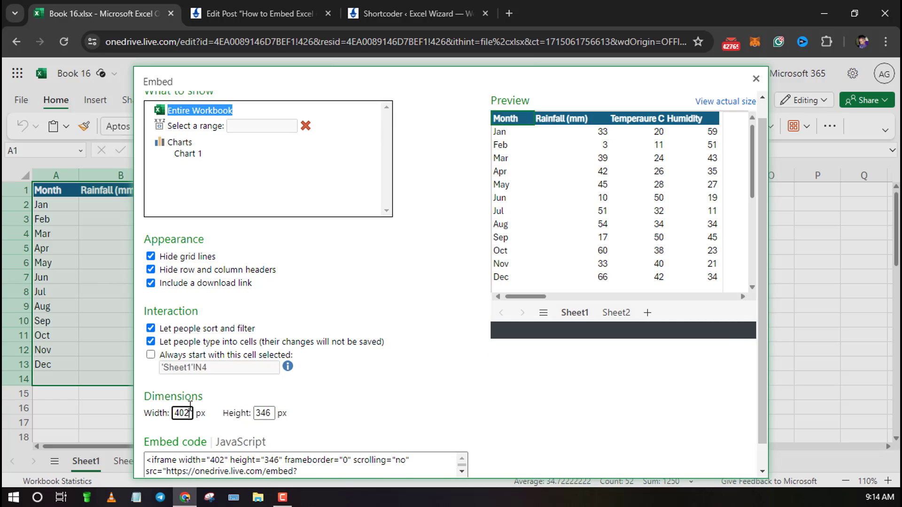
key(BackSpace)
key(BackSpace)
key(BackSpace)
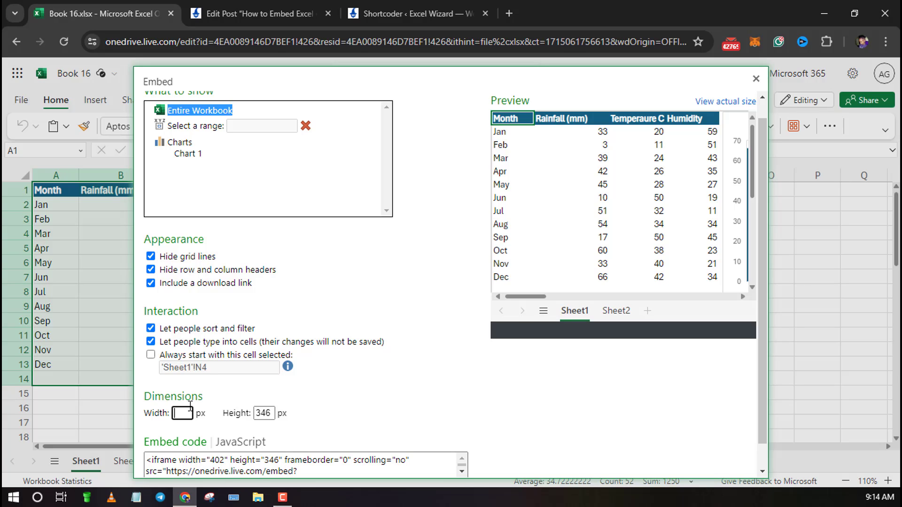
text(800)
scroll(596, 429, down, 1)
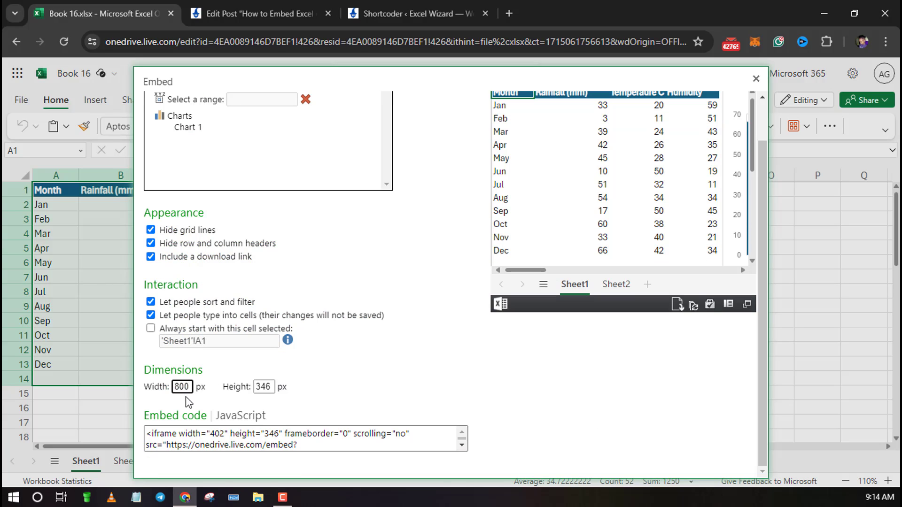
click(304, 444)
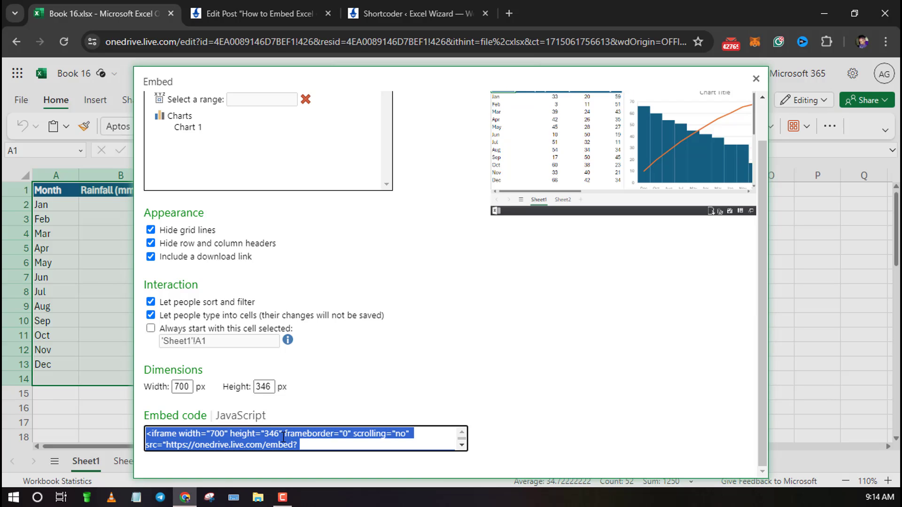
right_click(283, 436)
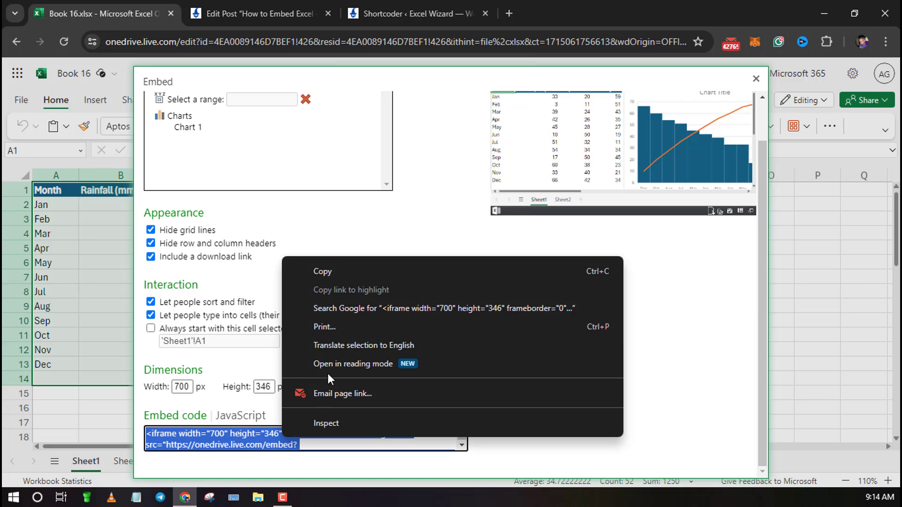
click(335, 275)
Step: Set the embed height to 450 and copy the updated iframe code
click(274, 386)
text(450)
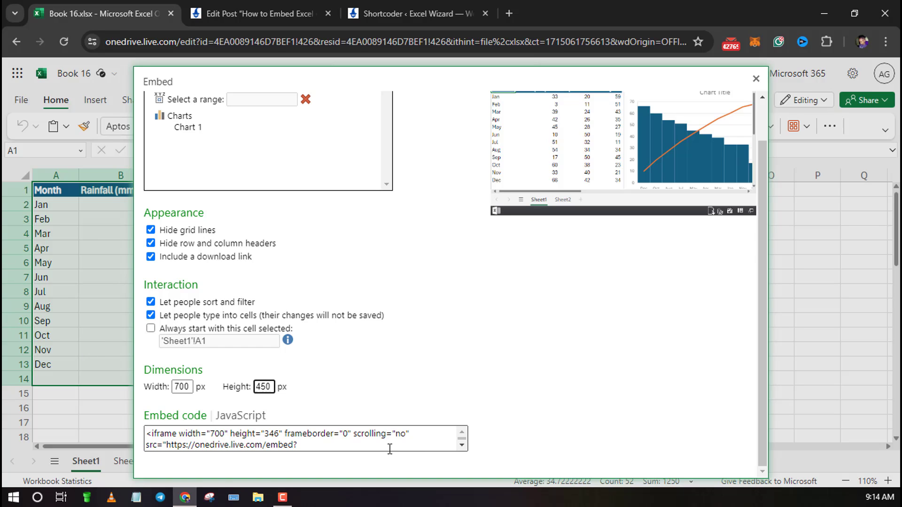
click(390, 446)
right_click(367, 443)
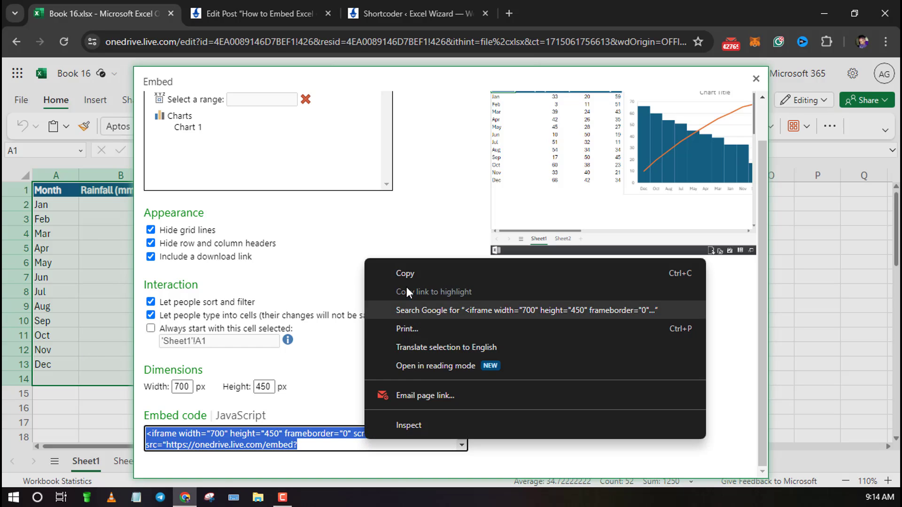
click(407, 272)
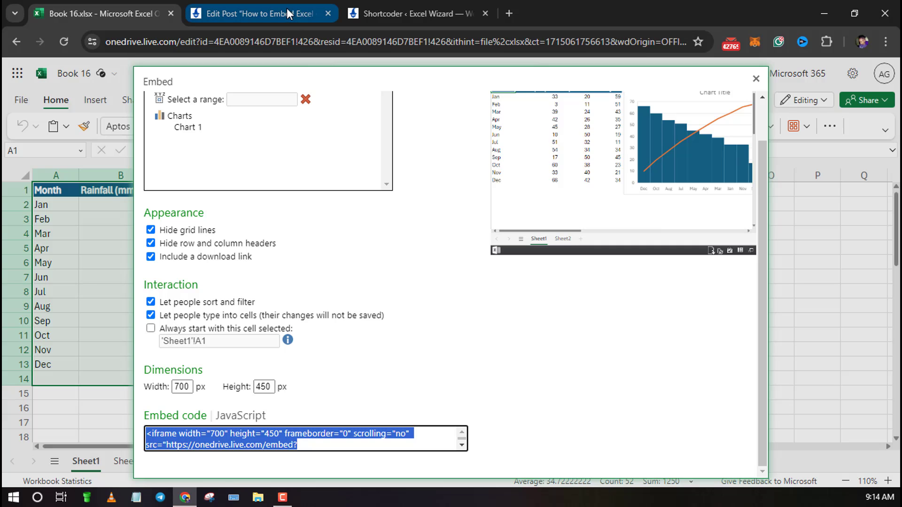
click(371, 14)
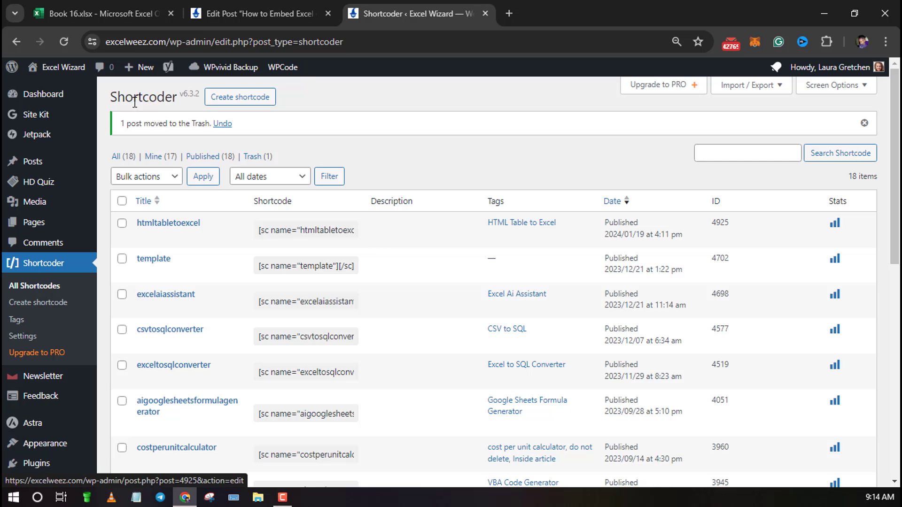
Step: Start a new shortcode from the Shortcoder list page
drag(110, 97, 177, 100)
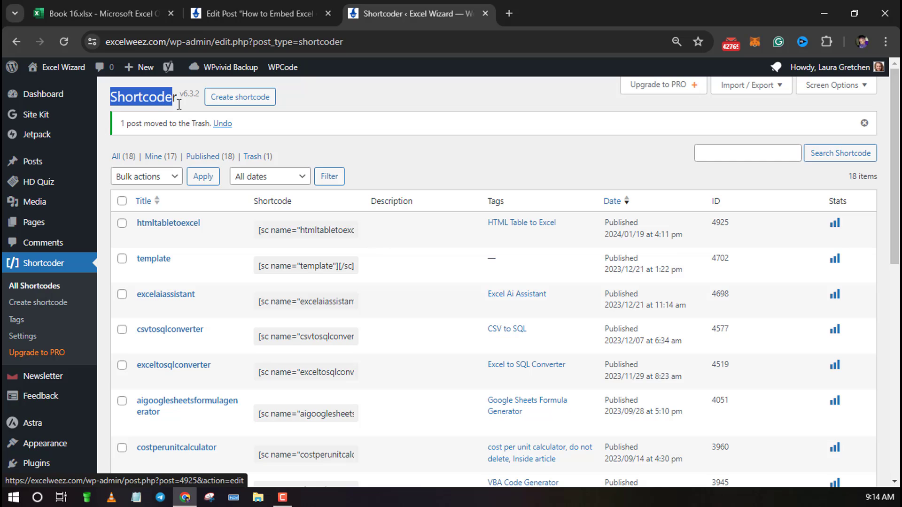
click(241, 104)
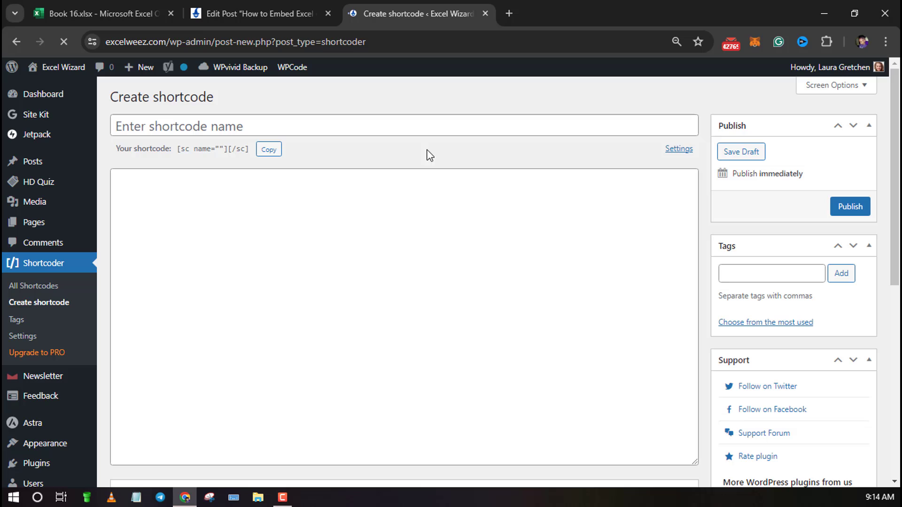
Step: Name the new shortcode 'embedexcel' and paste the Excel iframe code into its editor
click(182, 119)
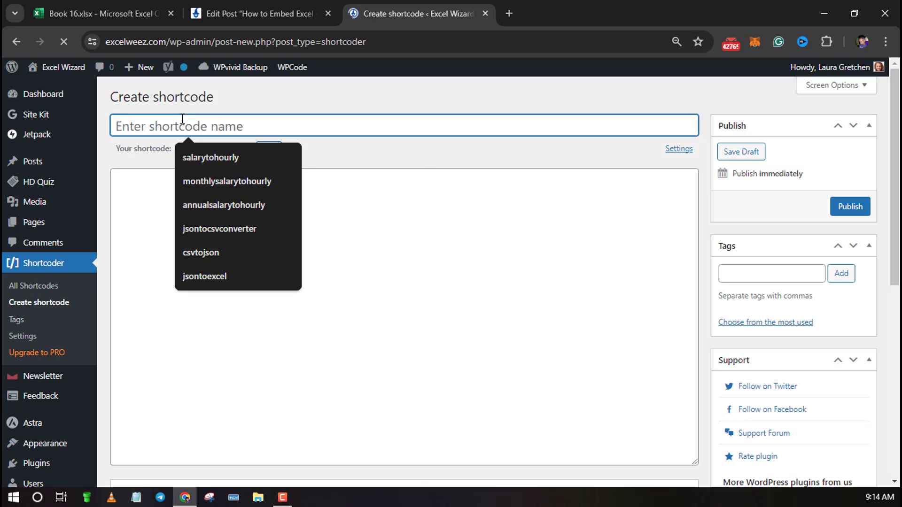
text(embed)
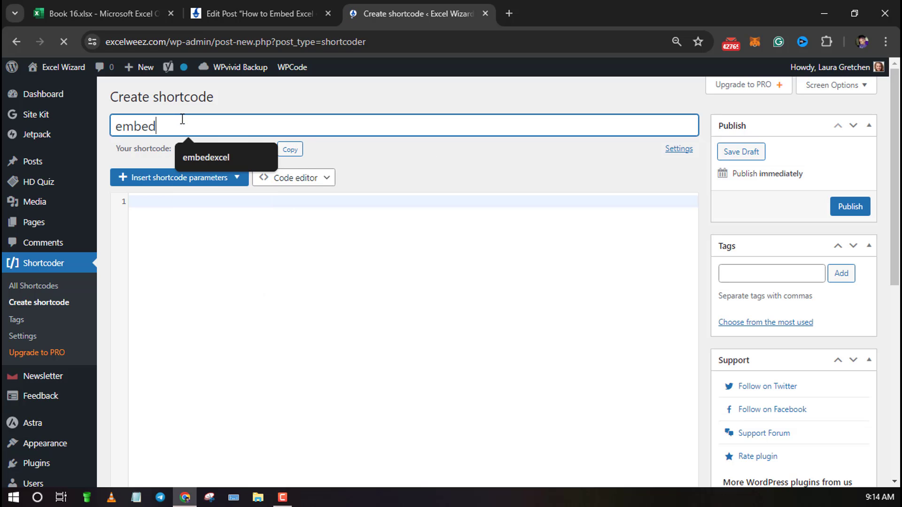
text(excel)
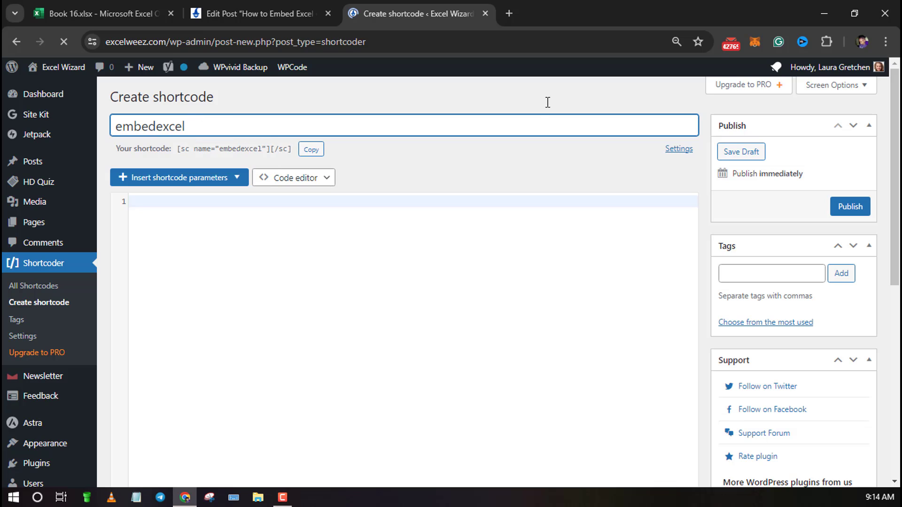
click(291, 208)
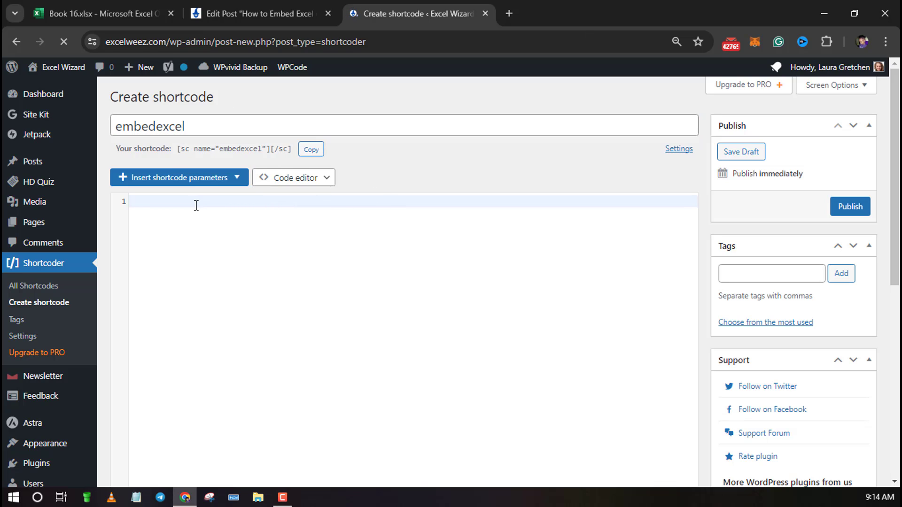
right_click(197, 270)
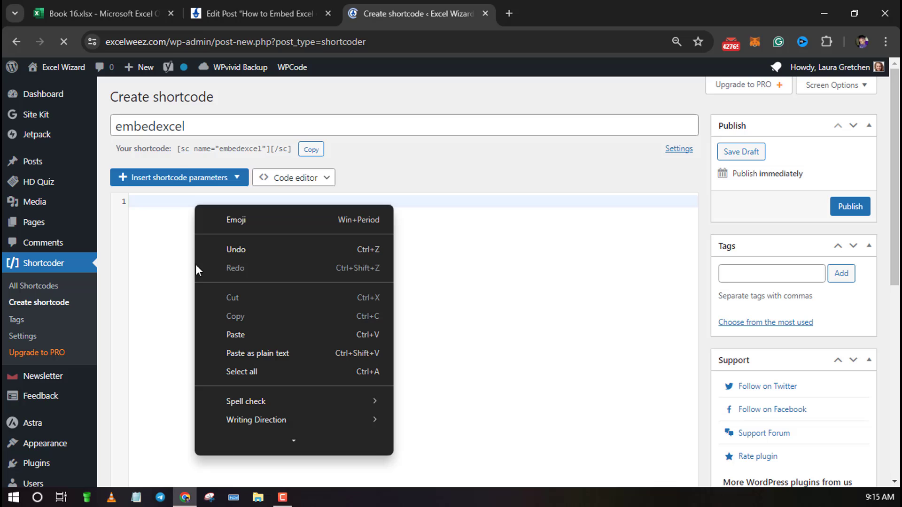
click(229, 337)
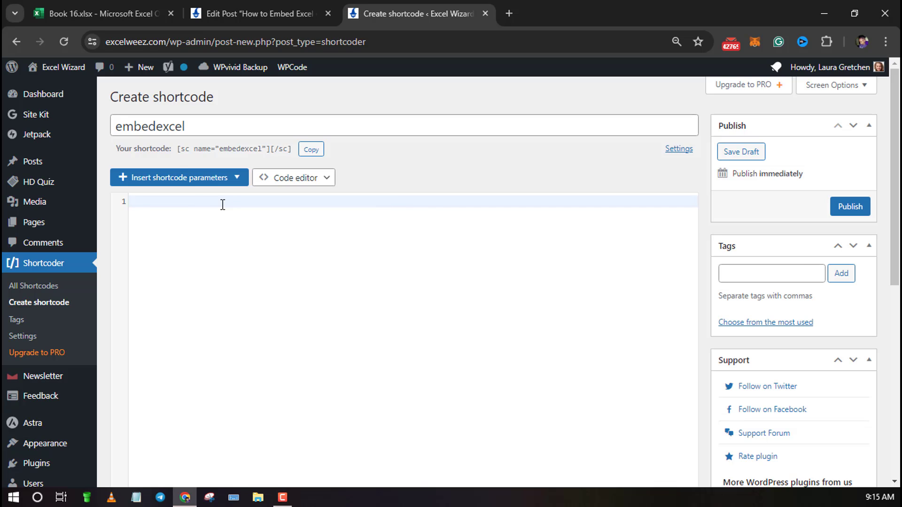
Step: Publish the embedexcel shortcode and copy its shortcode tag
drag(461, 224, 414, 225)
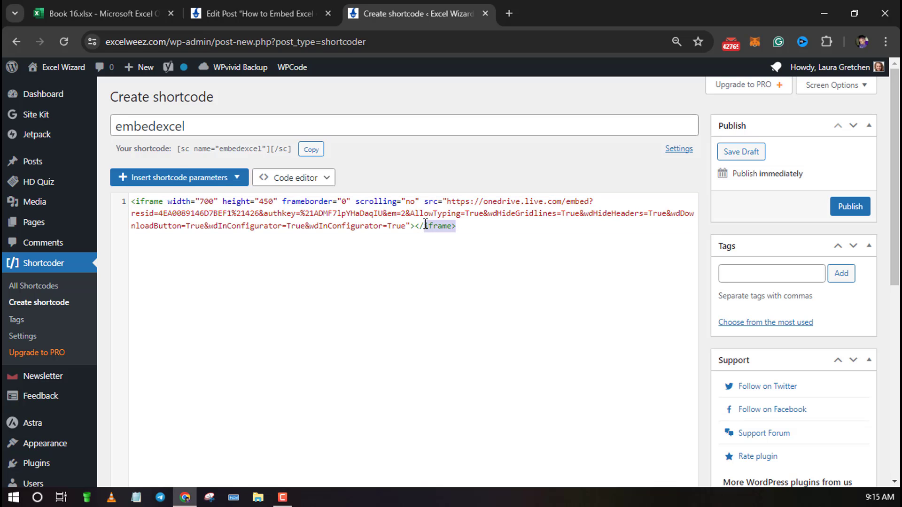
click(492, 258)
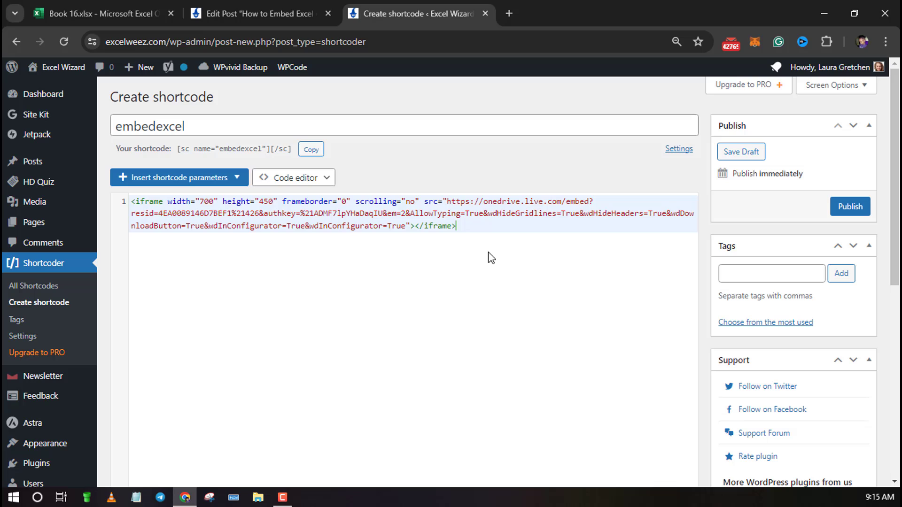
click(846, 207)
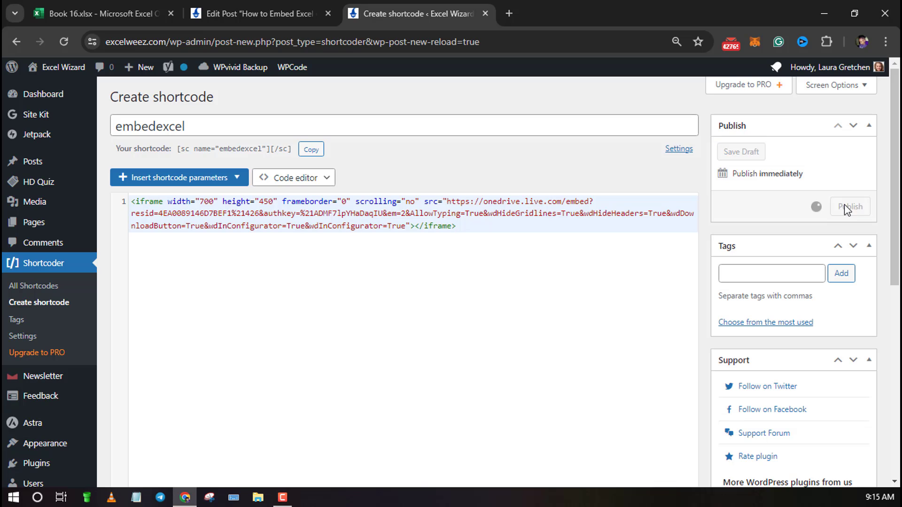
click(313, 151)
Step: Insert a Shortcode block in the post containing [sc name="embedexcel"][/sc]
click(255, 4)
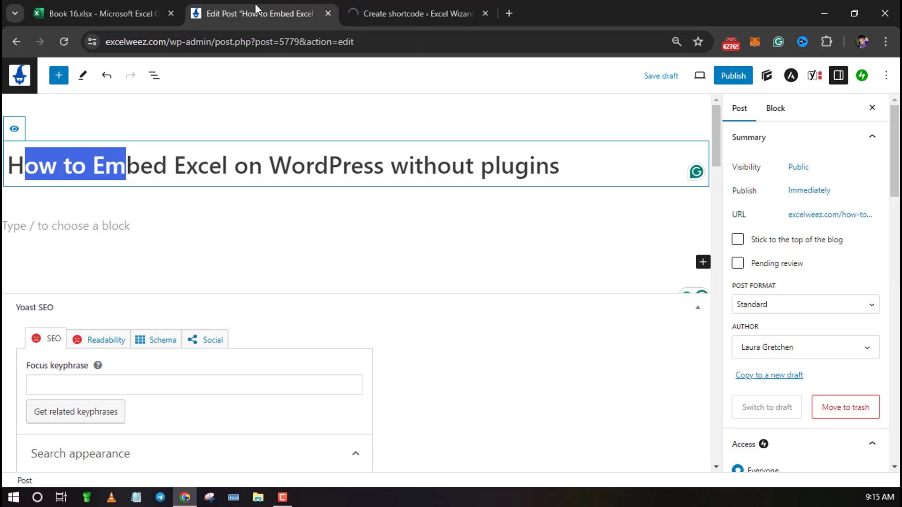
click(149, 216)
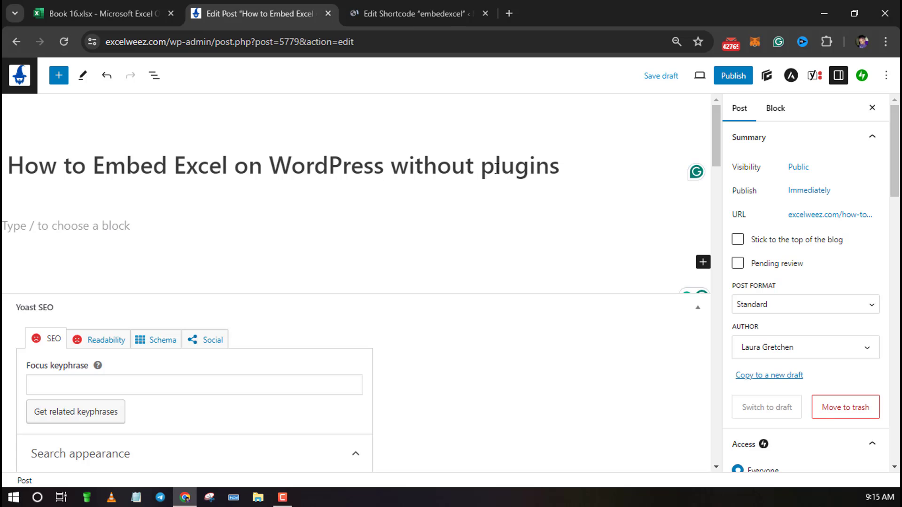
click(703, 264)
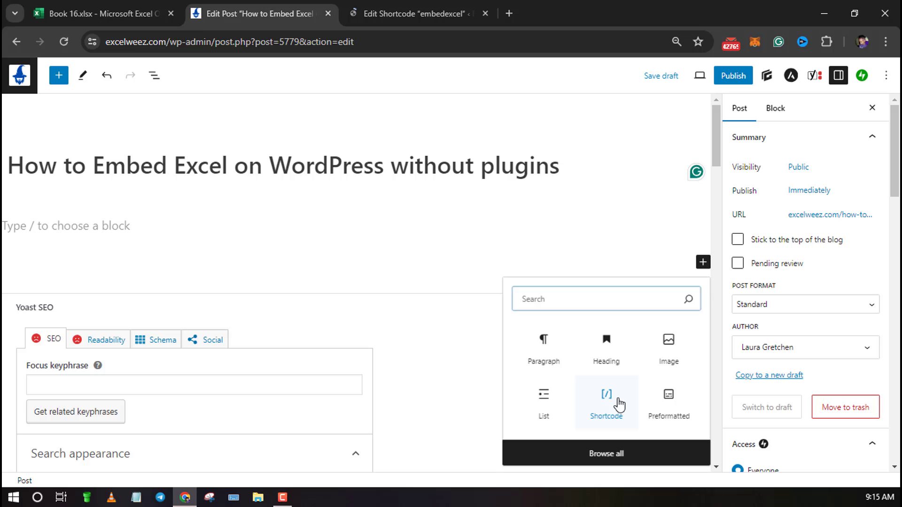
click(611, 404)
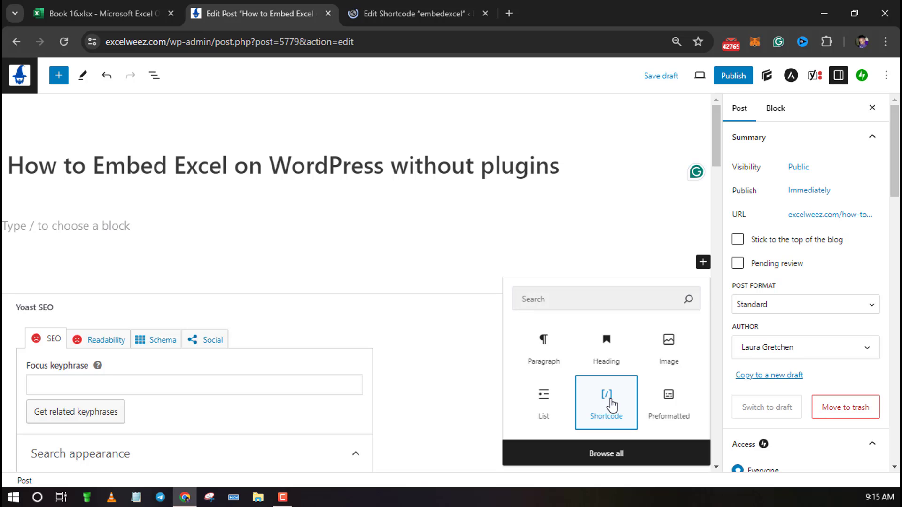
click(612, 404)
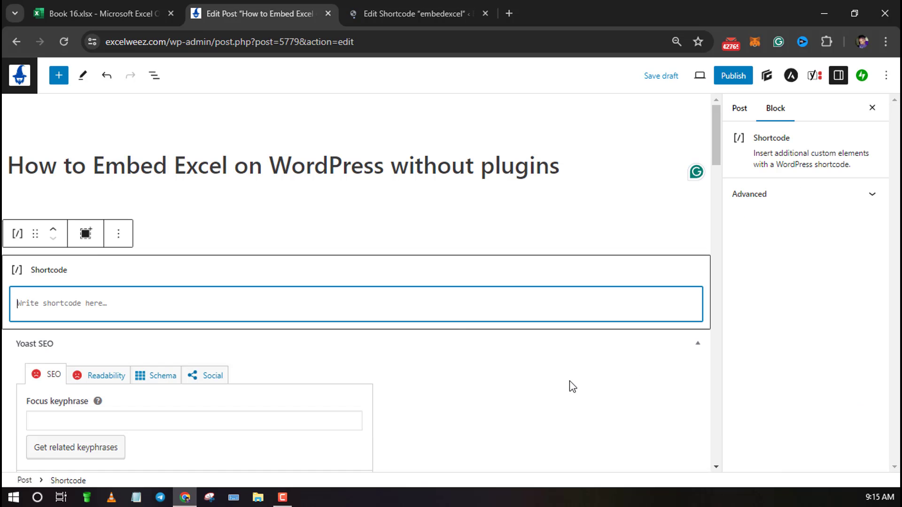
right_click(75, 308)
click(116, 180)
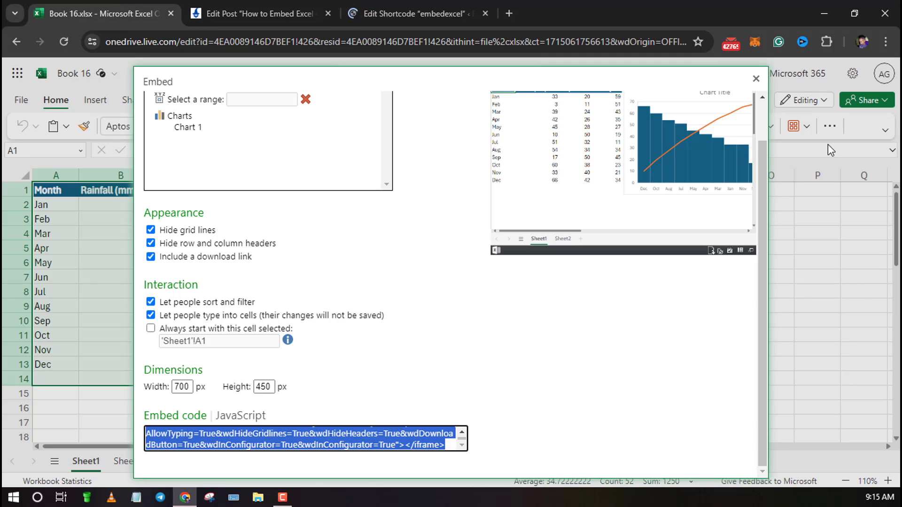
Step: Close Excel's embed settings and open the post's Preview options
click(757, 79)
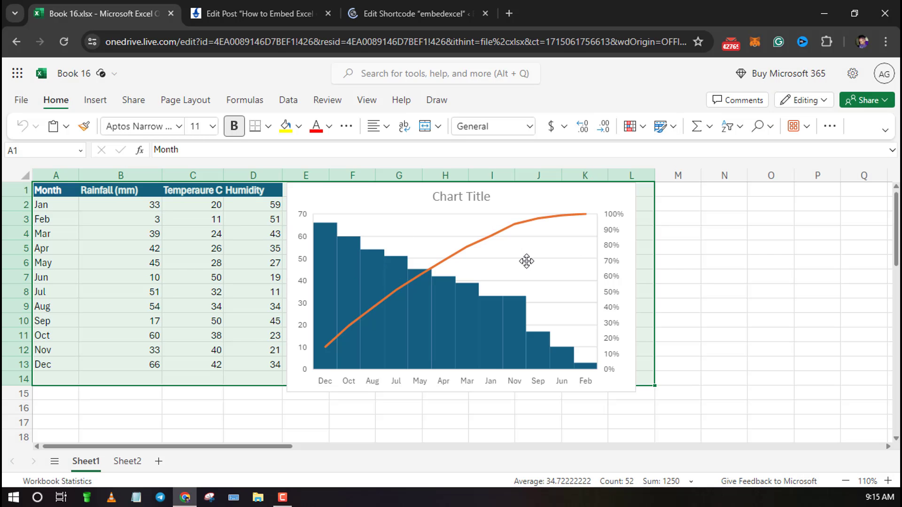
click(218, 5)
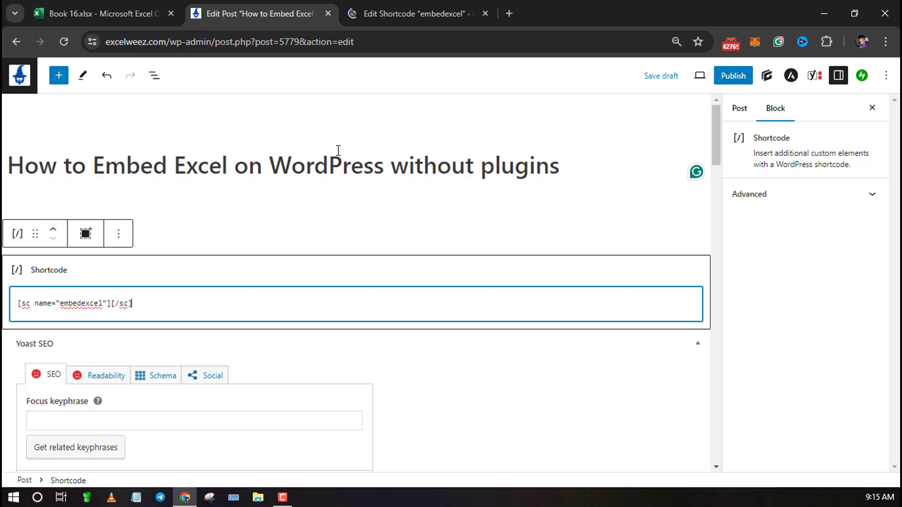
click(700, 75)
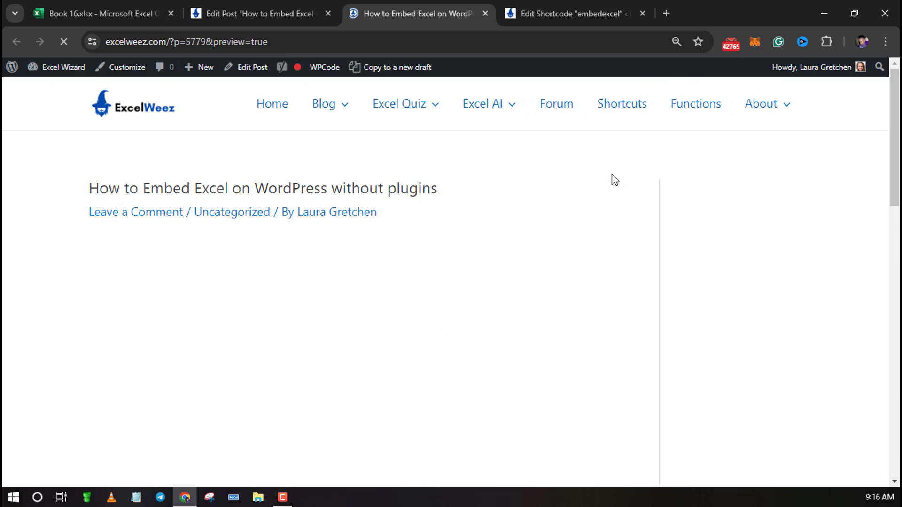
Step: Scroll the preview, hide the ad banner, and scroll the embed right to reveal the chart
scroll(612, 180, down, 3)
scroll(745, 187, up, 1)
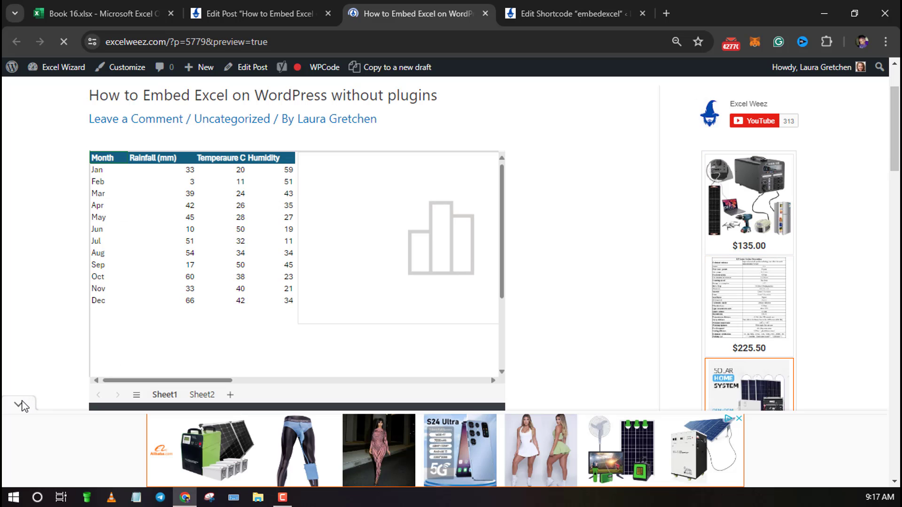
click(18, 405)
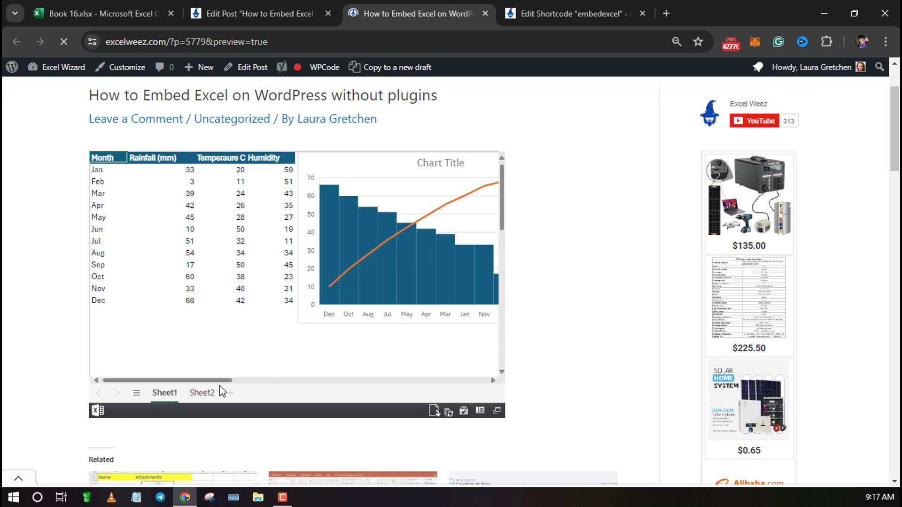
mouse_move(199, 381)
mouse_down()
mouse_move(277, 380)
mouse_move(150, 379)
mouse_move(254, 382)
mouse_move(168, 383)
mouse_up()
Step: Enter 65 in the embedded sheet's October Rainfall cell
click(190, 274)
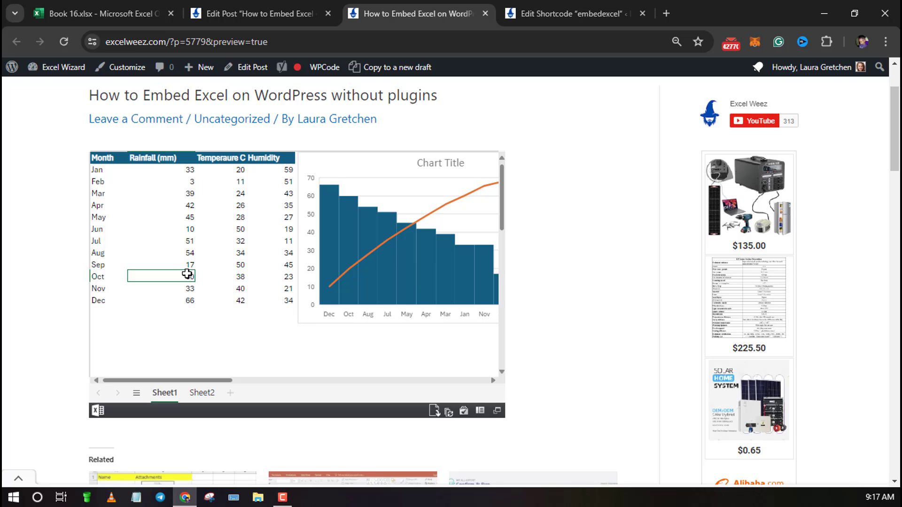
double_click(193, 275)
click(565, 248)
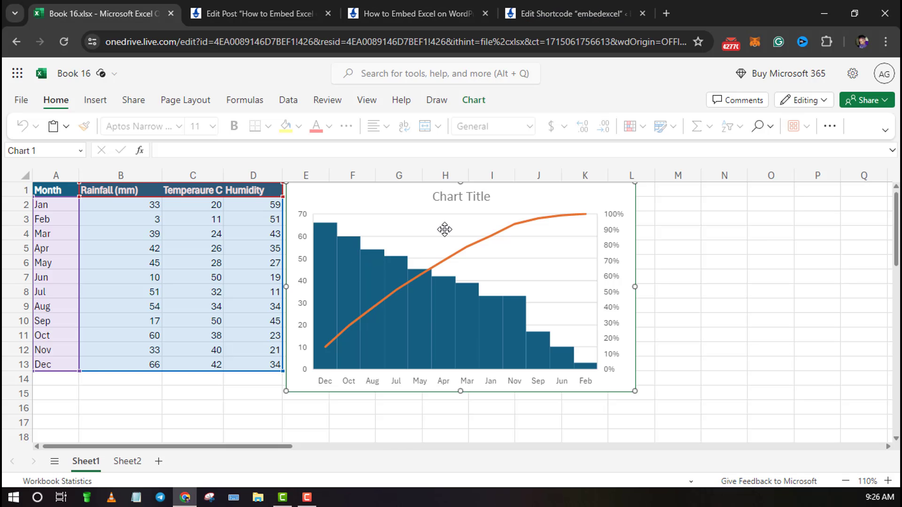
Step: Set the embed to show only Chart 1 at 400 by 350 pixels
click(31, 101)
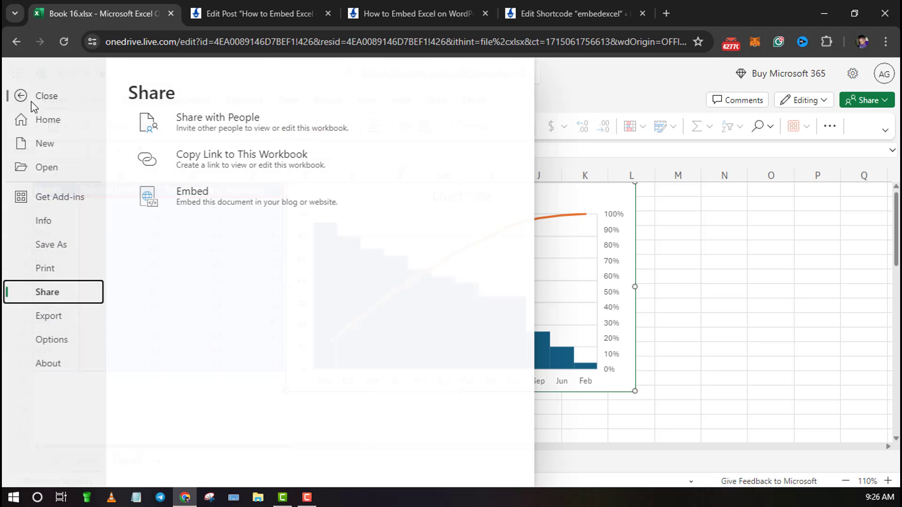
click(186, 200)
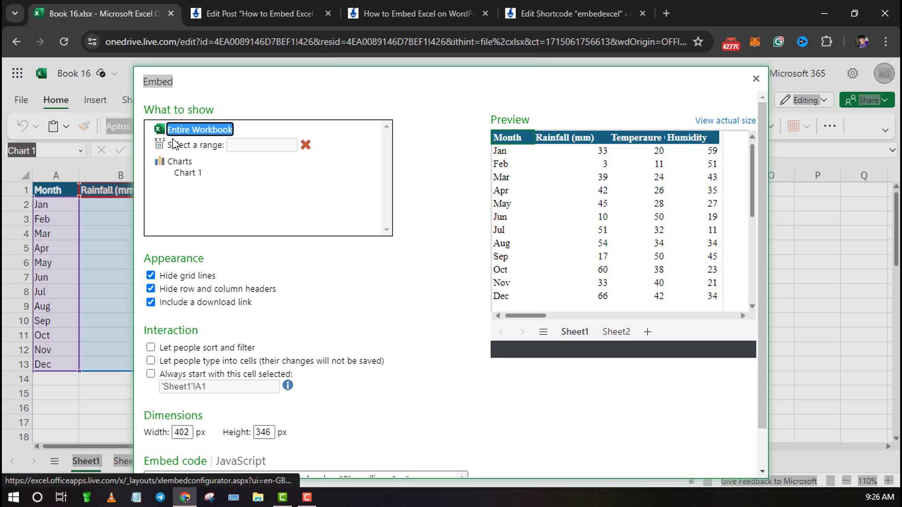
click(184, 173)
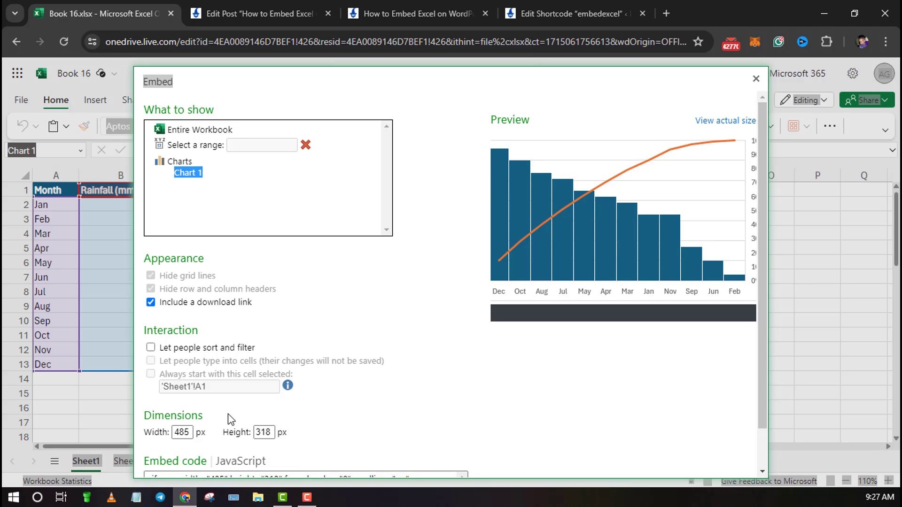
double_click(185, 431)
text(400)
key(Tab)
text(350)
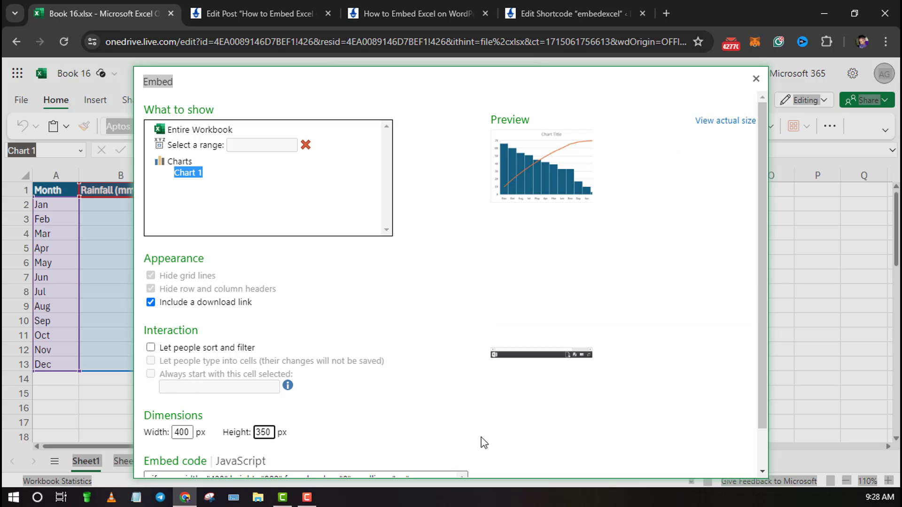
click(478, 448)
Step: Select and copy the Chart 1 embed code
scroll(428, 393, down, 1)
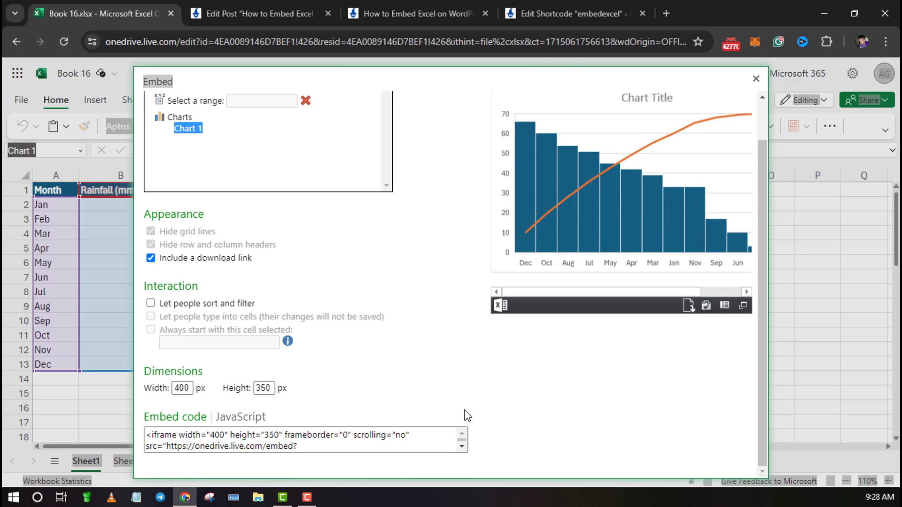
click(374, 440)
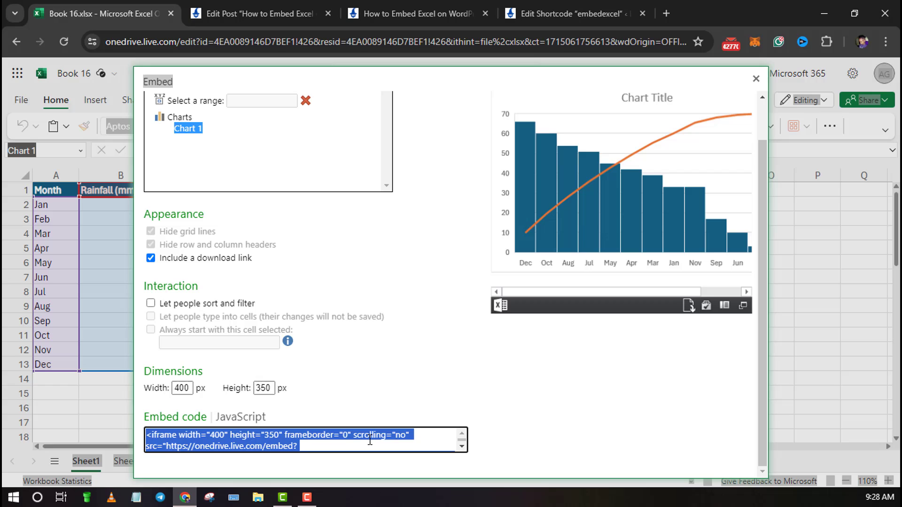
scroll(369, 440, down, 2)
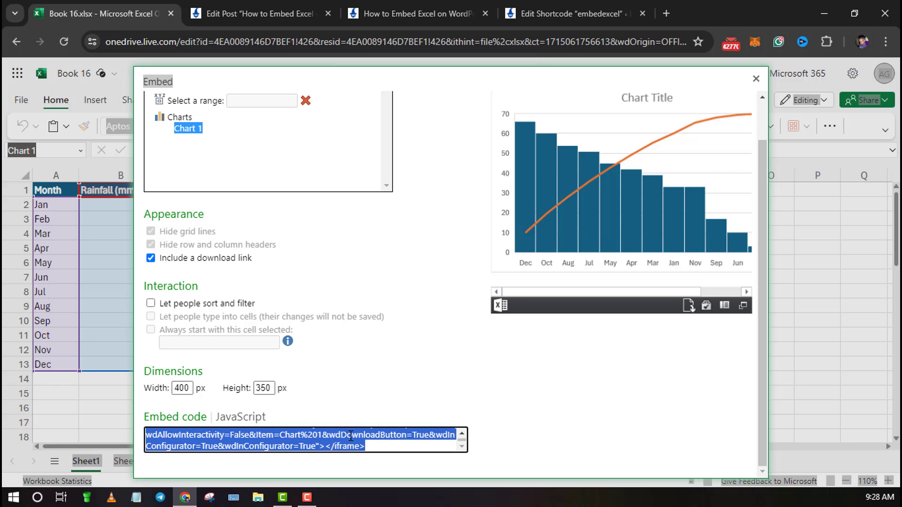
right_click(351, 437)
click(384, 277)
click(366, 9)
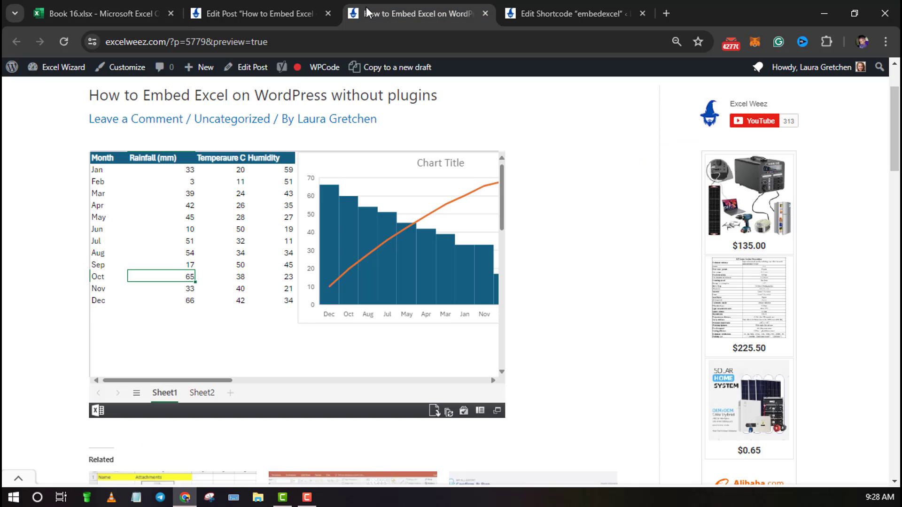
Step: Swap the embedexcel shortcode's old iframe for the copied Chart 1 code and update it
click(576, 7)
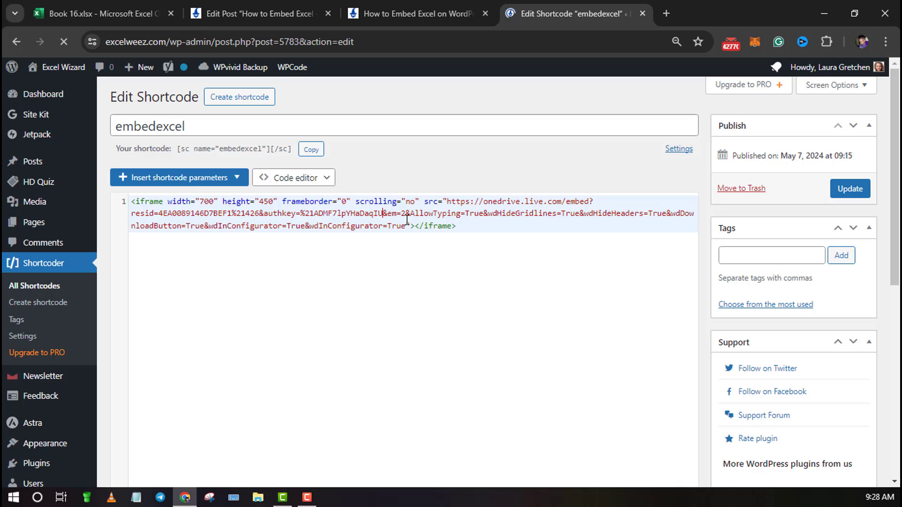
key(ctrl+a)
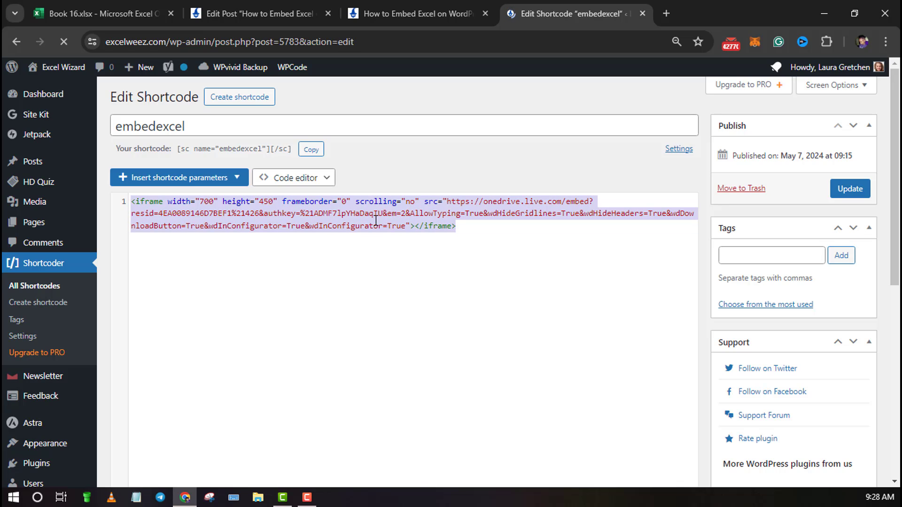
key(Delete)
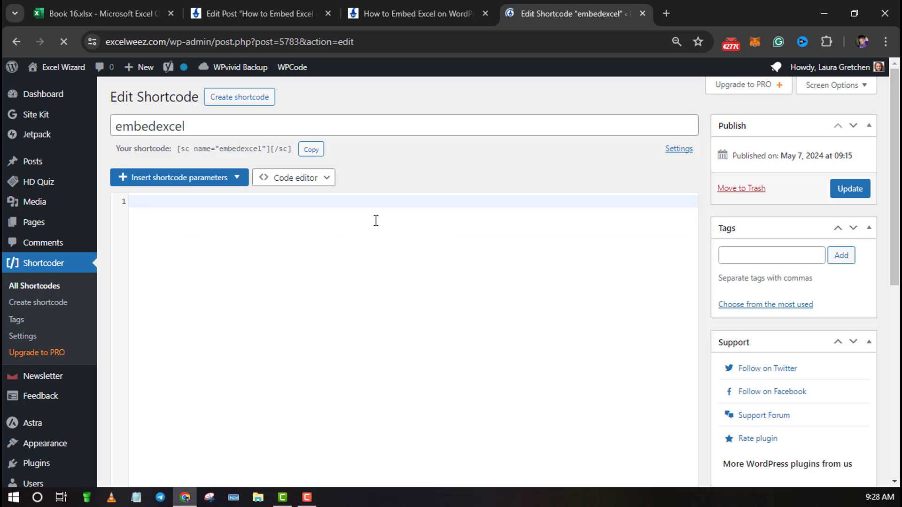
key(ctrl+v)
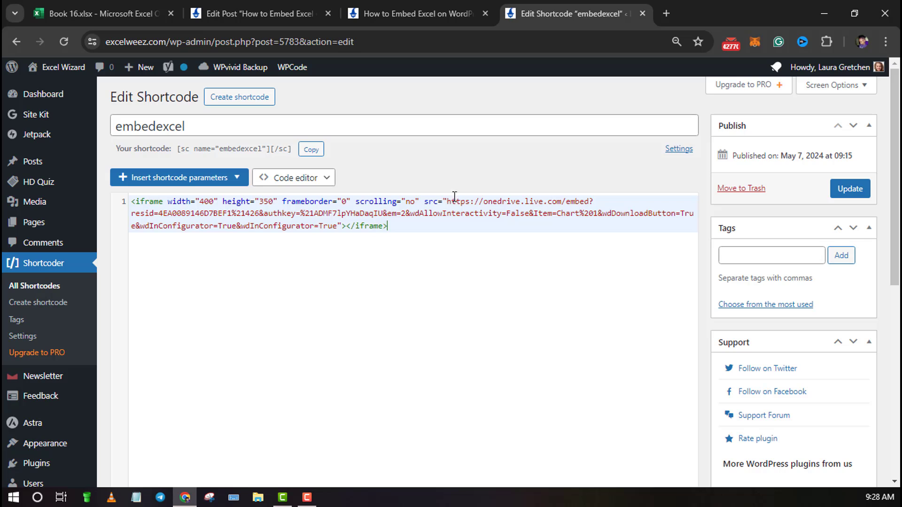
click(841, 195)
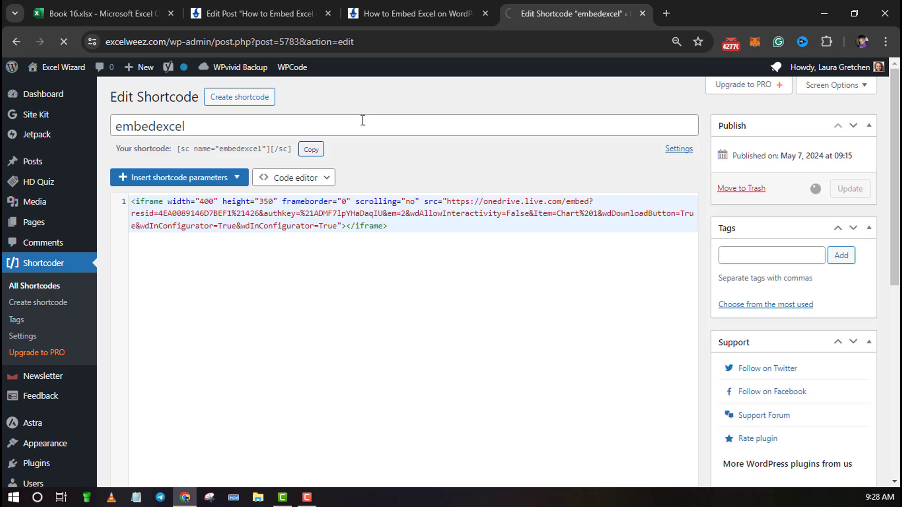
Step: Reload the WordPress post preview so only the embedded Pareto rainfall chart appears
click(399, 11)
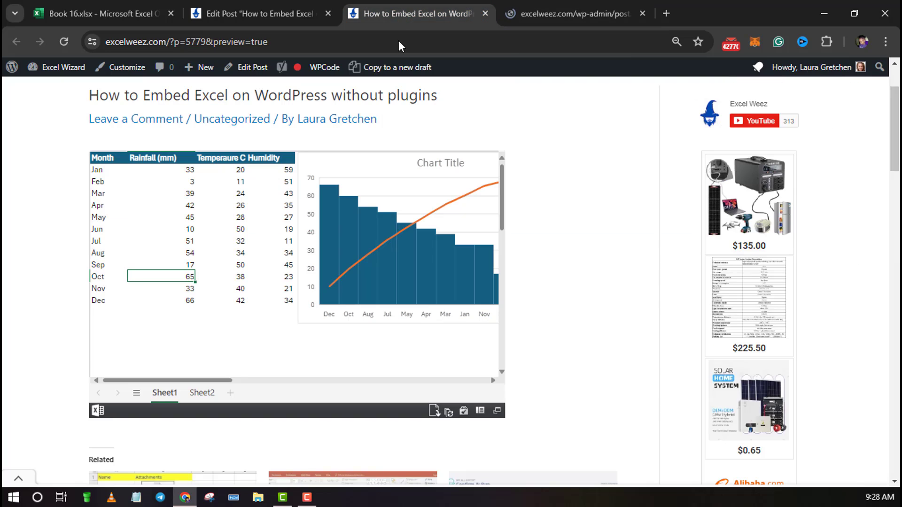
scroll(269, 149, down, 2)
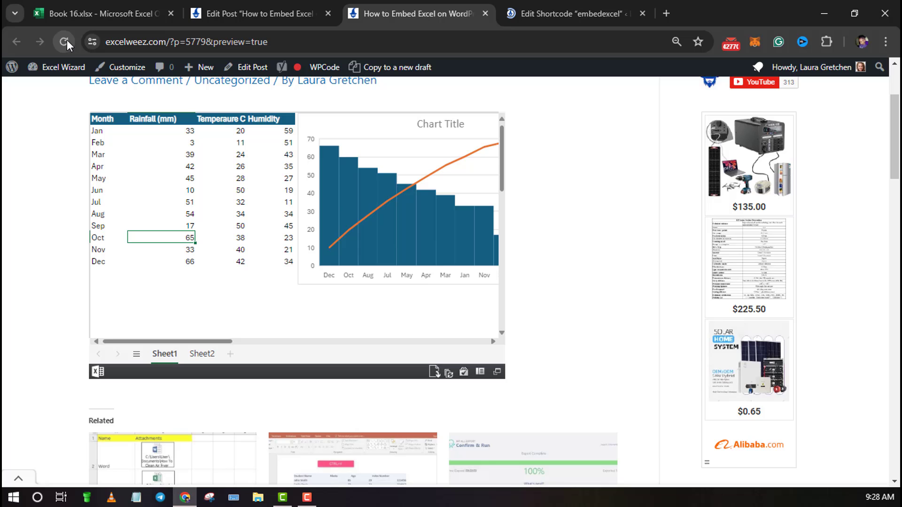
click(67, 40)
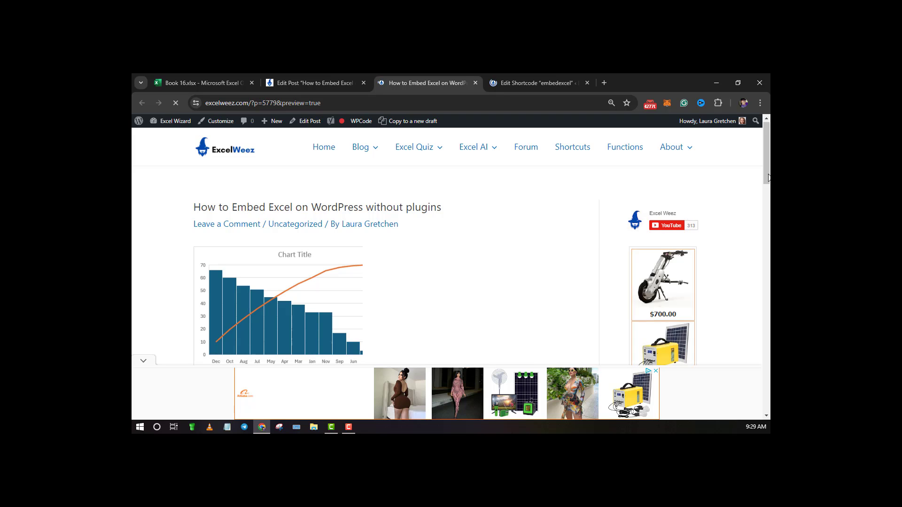
scroll(329, 282, down, 2)
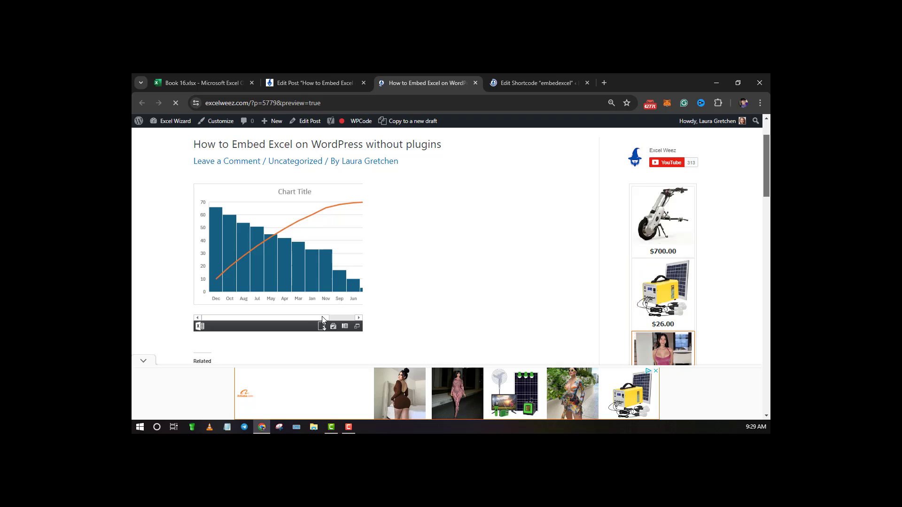
mouse_move(325, 317)
mouse_down()
mouse_move(348, 318)
mouse_move(274, 318)
mouse_move(332, 319)
mouse_move(322, 318)
mouse_up()
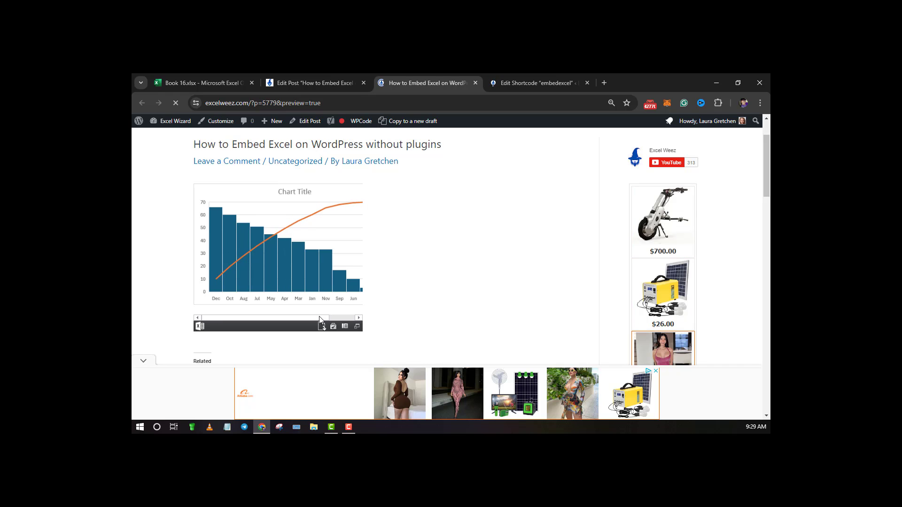
scroll(329, 286, up, 2)
scroll(327, 283, down, 10)
scroll(317, 198, up, 1)
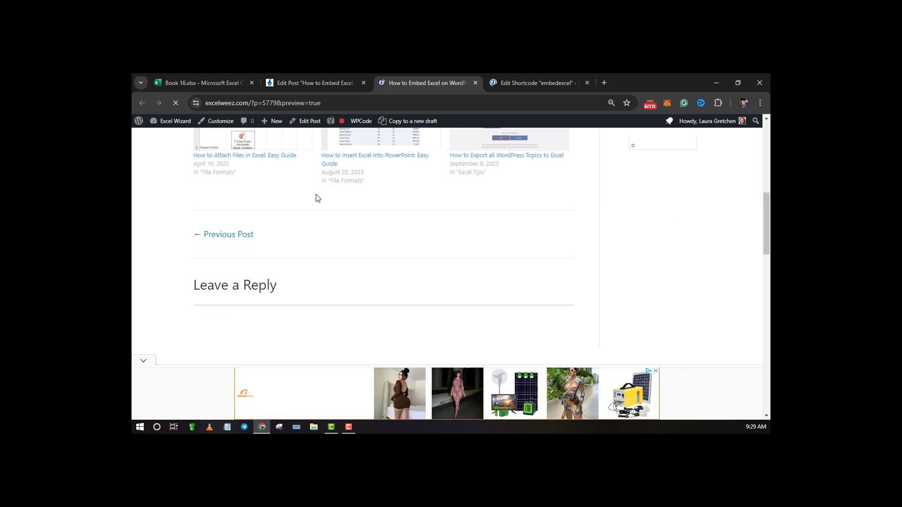
scroll(314, 196, up, 10)
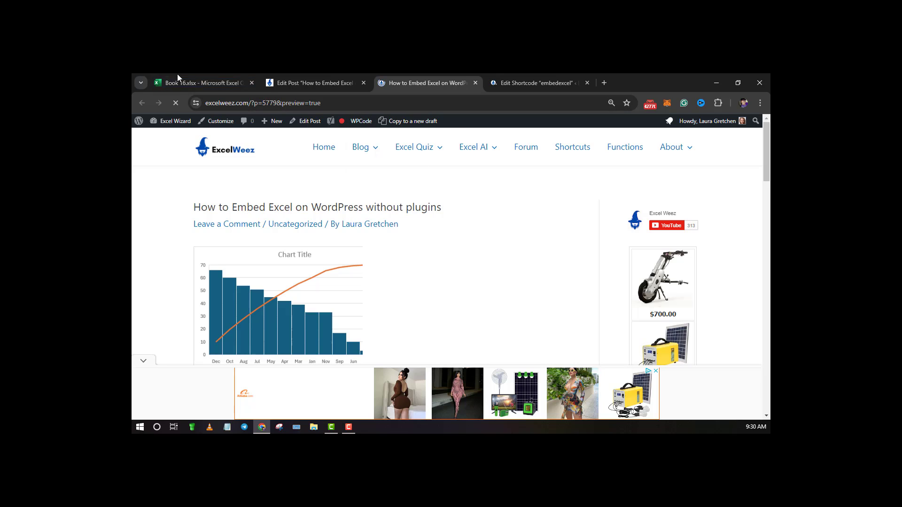